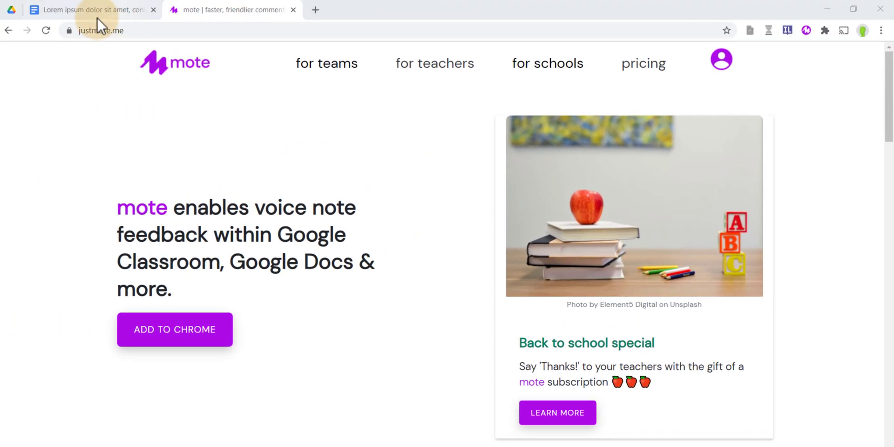
# In the Lorem ipsum document, open a comment draft on 'quis mollis nisl varius.'.
pyautogui.click(97, 18)
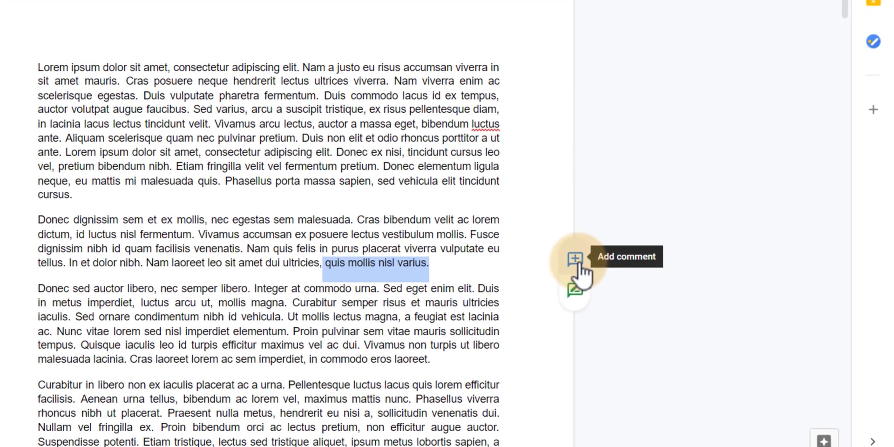
pyautogui.click(590, 273)
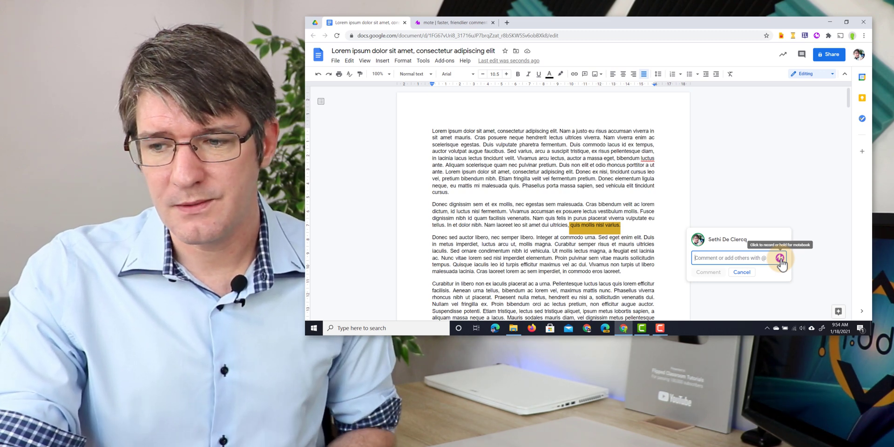
# Record and post a nine-second mote voice note on the phrase, then play it back.
pyautogui.click(779, 258)
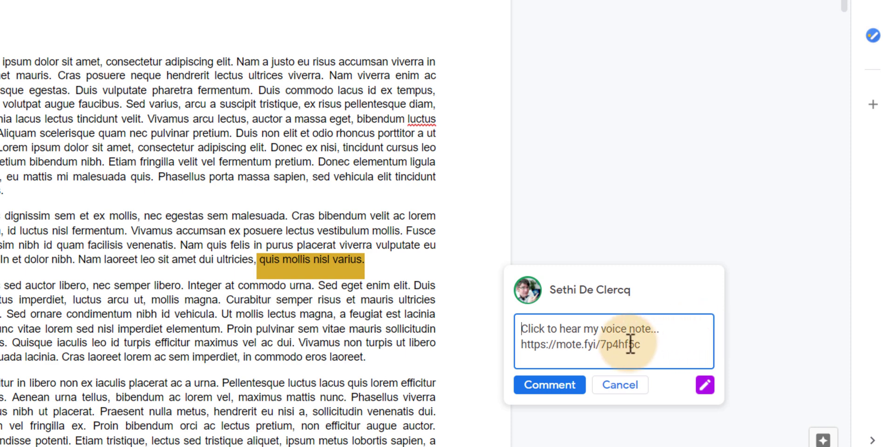
pyautogui.click(561, 387)
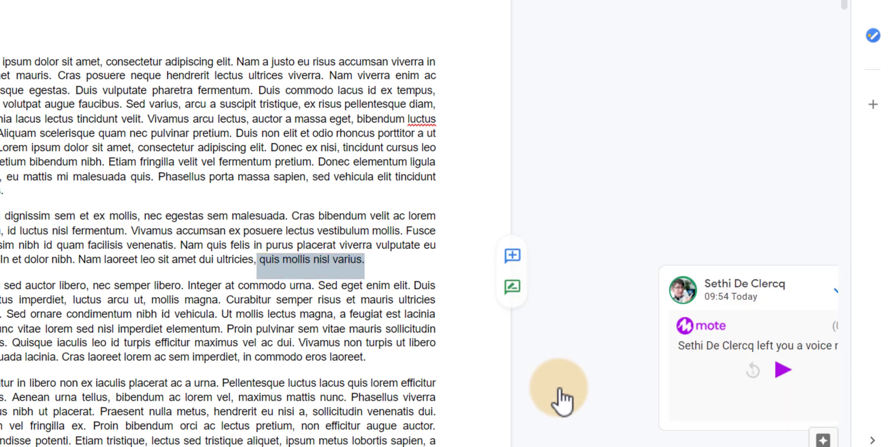
pyautogui.scroll(-4, 562, 401)
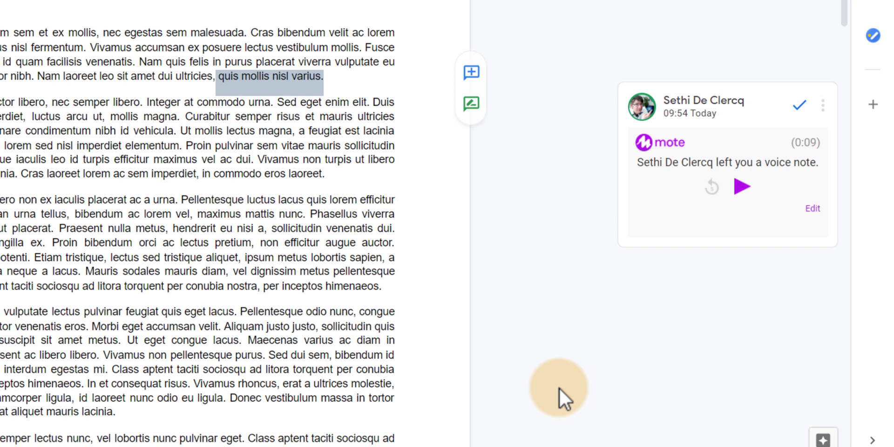
pyautogui.click(743, 191)
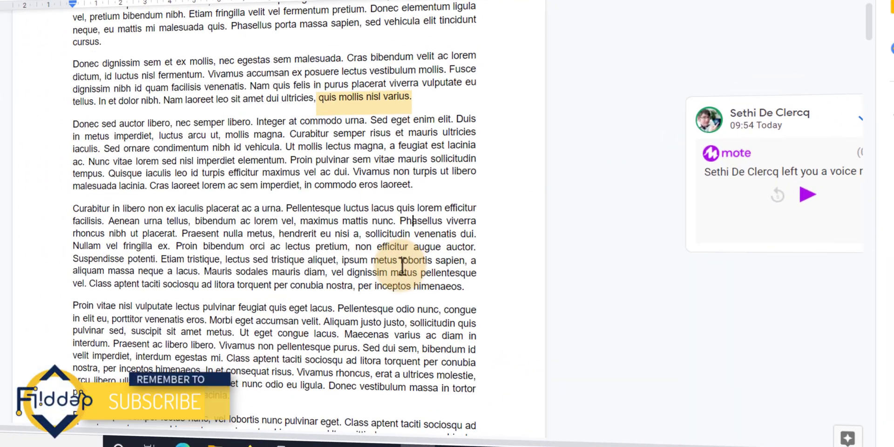
# Select 'maximus mattis nunc' through 'ipsum metus' and post a mote voice-note comment on it.
pyautogui.moveTo(398, 259); pyautogui.dragTo(297, 221)
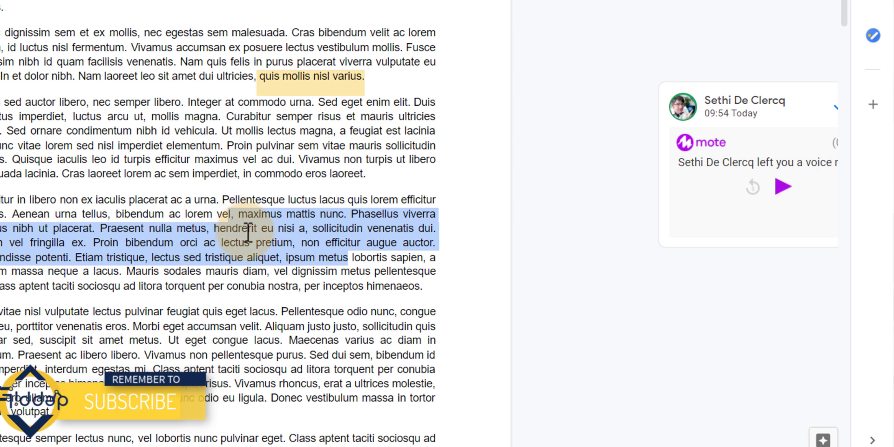
pyautogui.rightClick(326, 233)
pyautogui.press('Escape')
pyautogui.rightClick(290, 232)
pyautogui.click(361, 217)
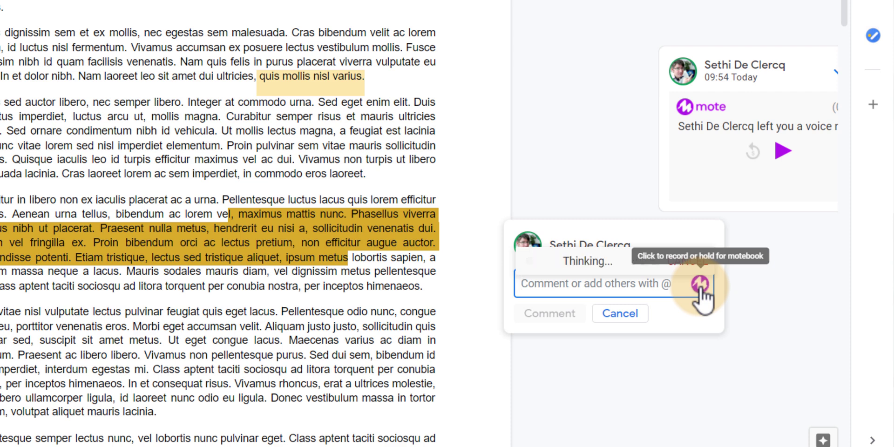
pyautogui.click(552, 340)
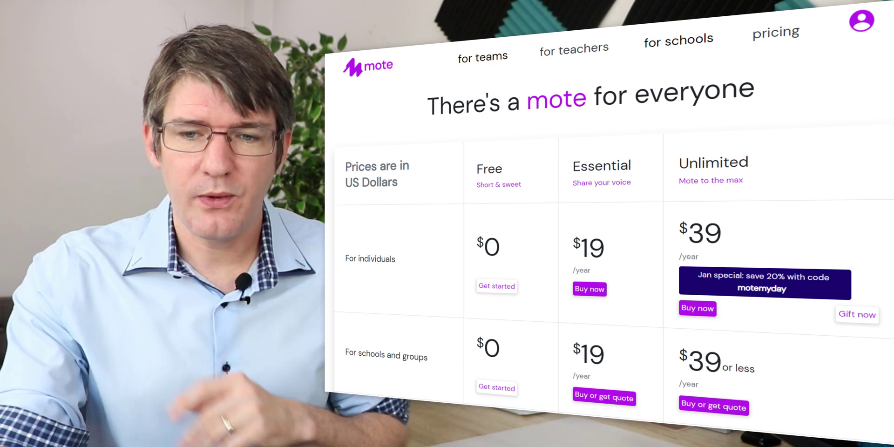
# Scroll through mote's Free/Essential/Unlimited feature table to the footer and back up.
pyautogui.scroll(-5, 513, 322)
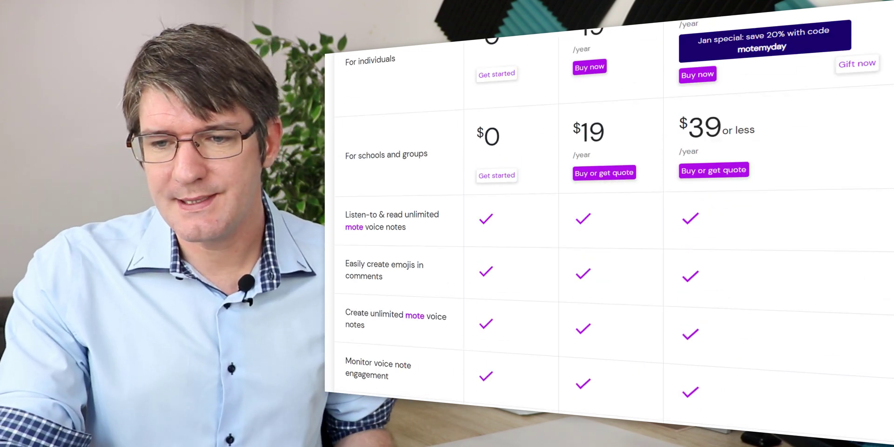
pyautogui.scroll(-4, 514, 322)
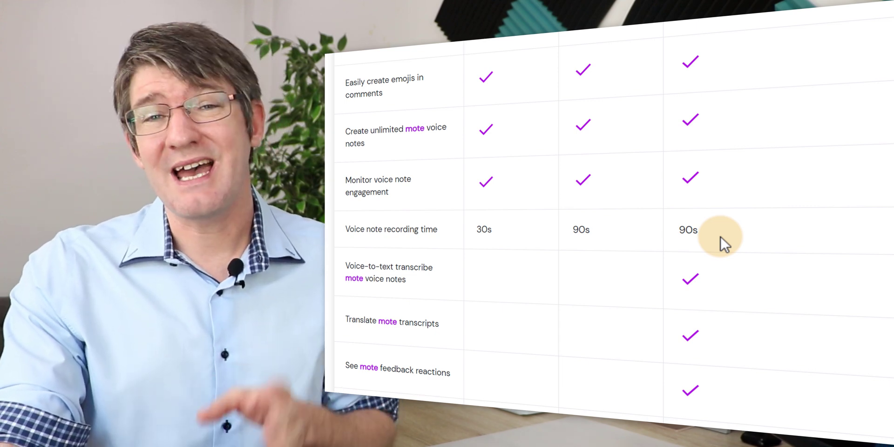
pyautogui.scroll(-2, 723, 243)
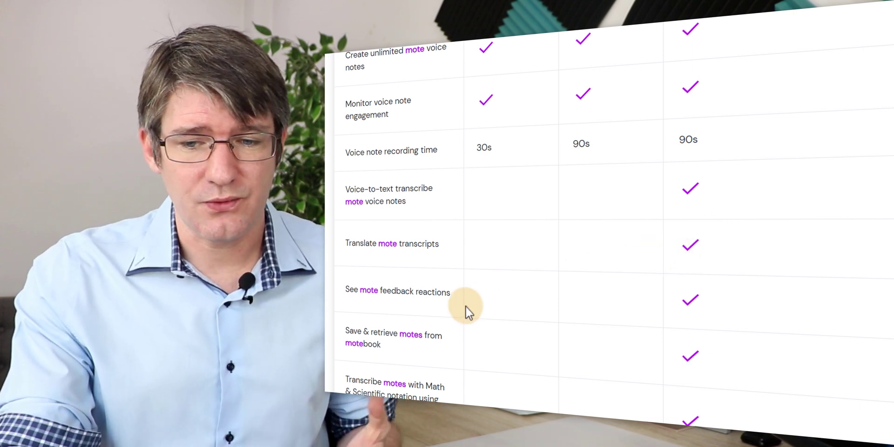
pyautogui.scroll(-3, 457, 308)
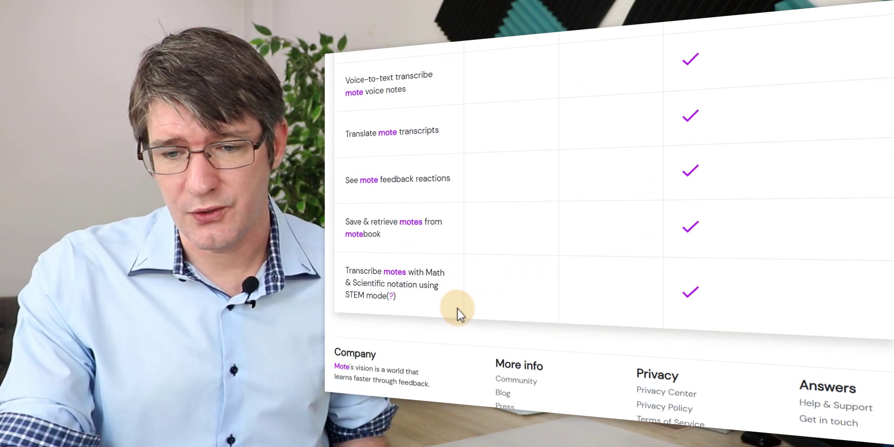
pyautogui.scroll(10, 457, 308)
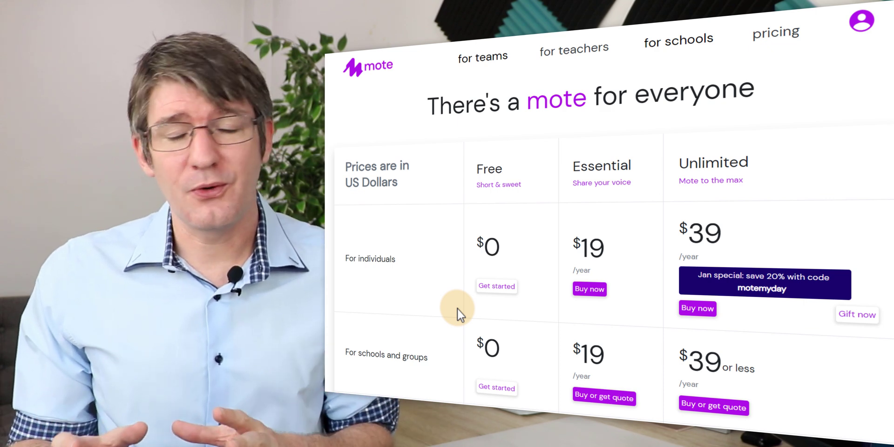